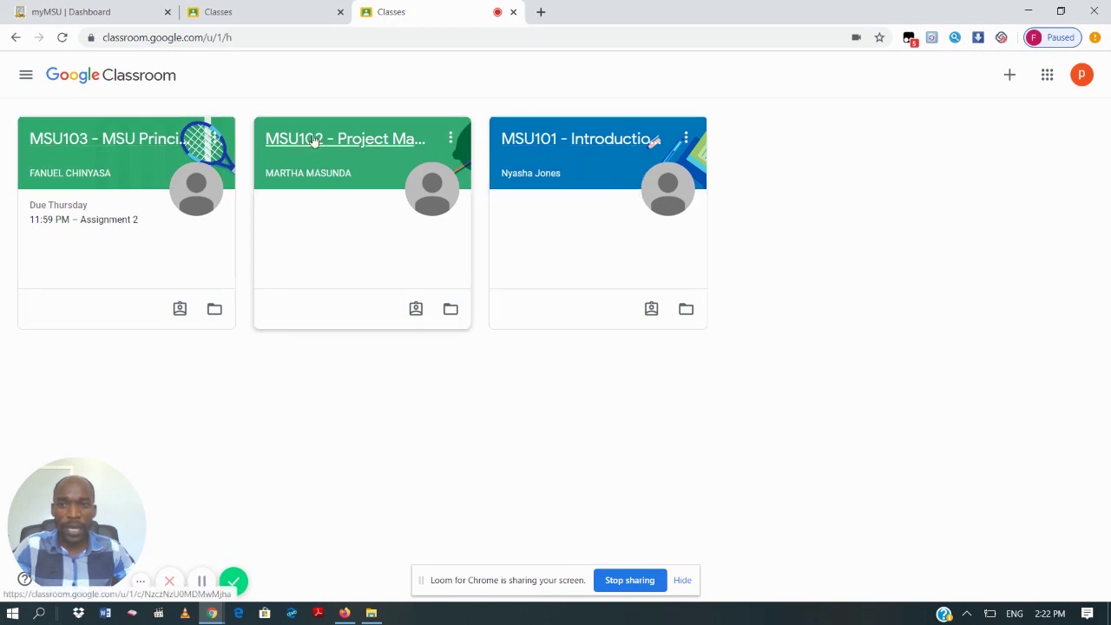
- Open MSU103 - MSU Principles and scroll its Stream past Assignment 1 and Introduction, then back up
click(128, 144)
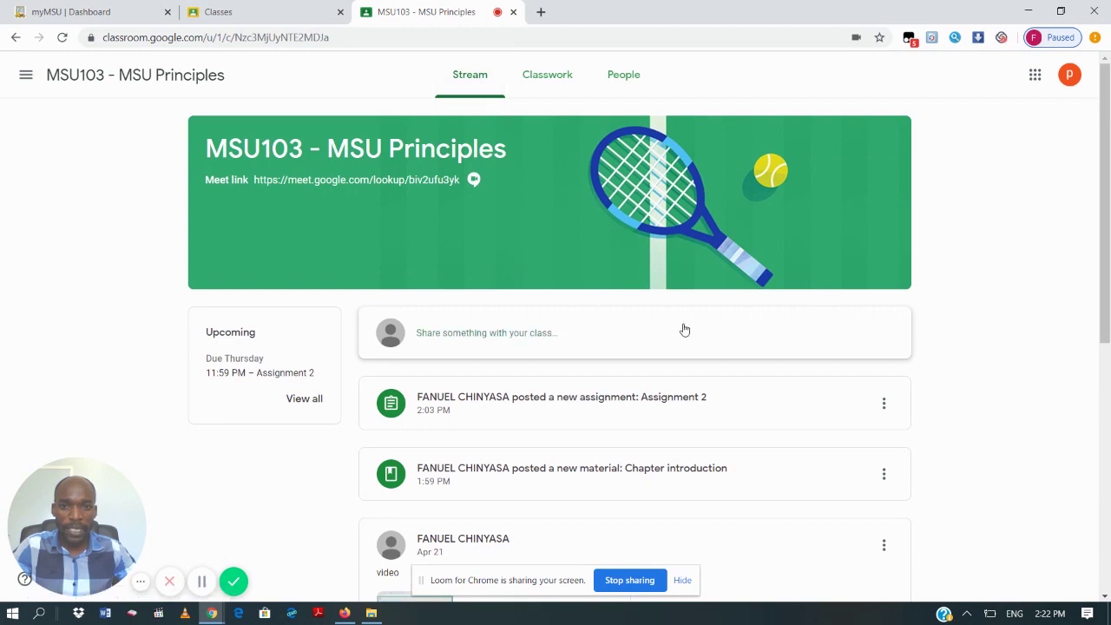
scroll(687, 337, down, 5)
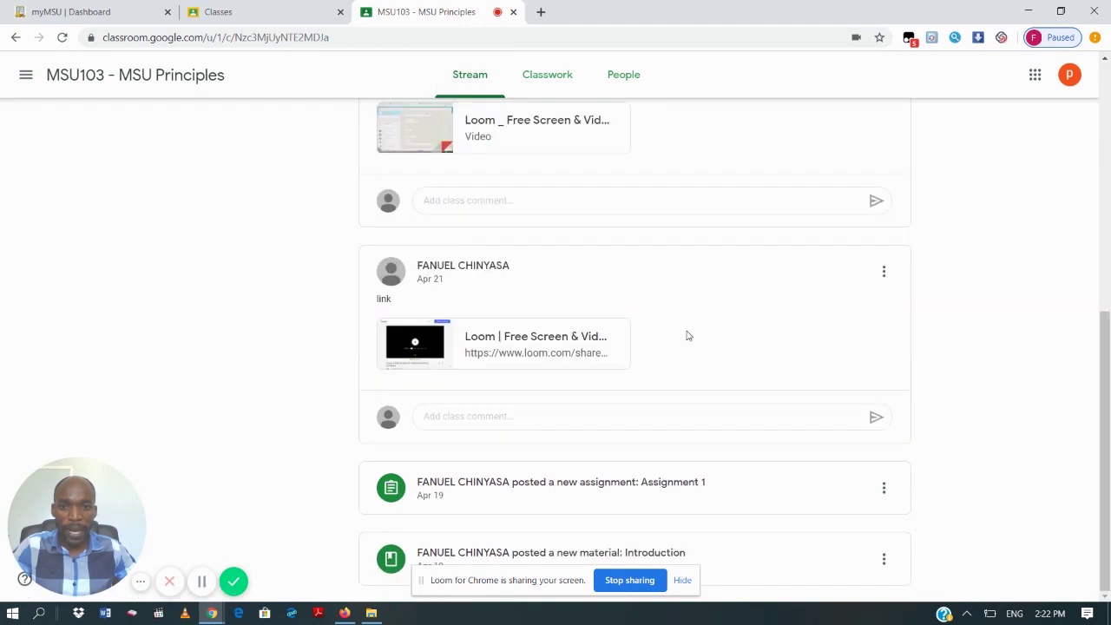
mouse_move(1107, 379)
mouse_down()
mouse_move(1107, 174)
mouse_move(1108, 391)
mouse_up()
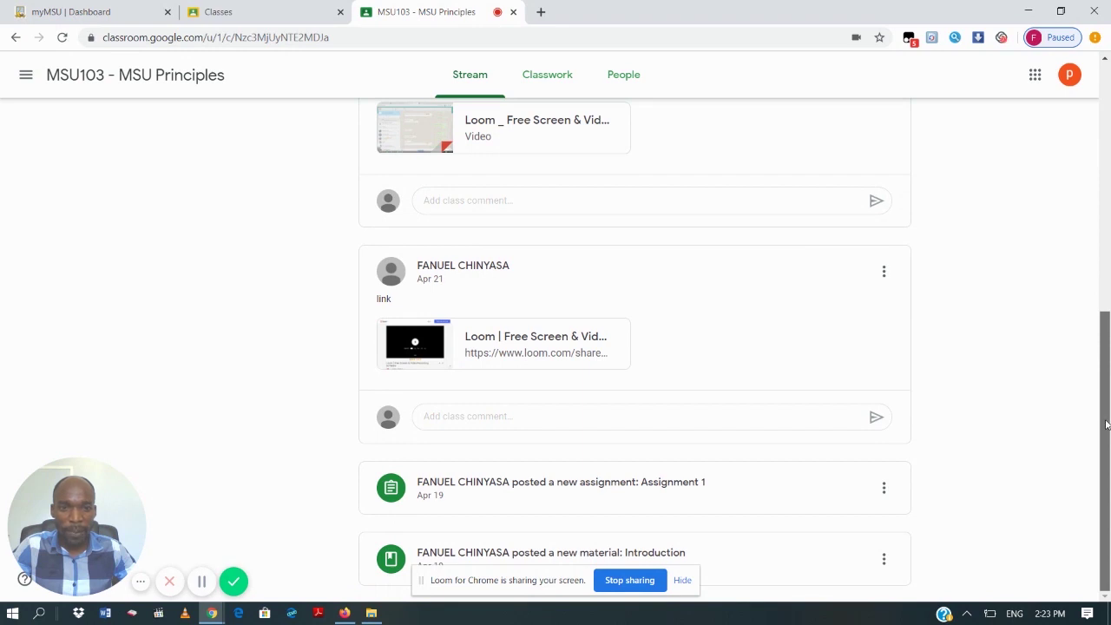
drag(1108, 392, 1106, 126)
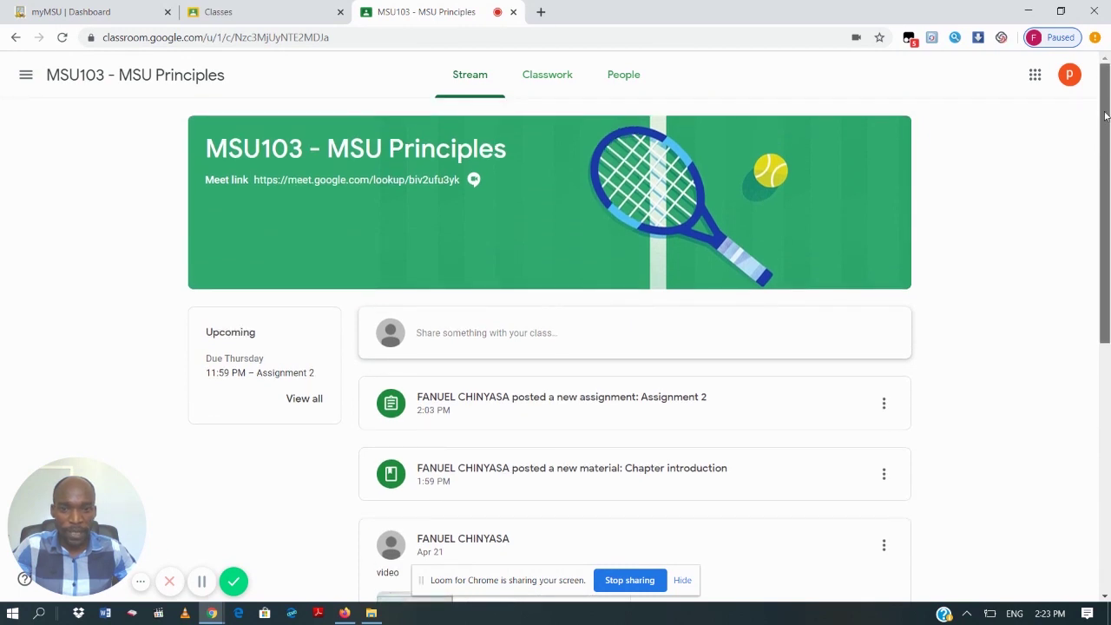
drag(1108, 137, 816, 139)
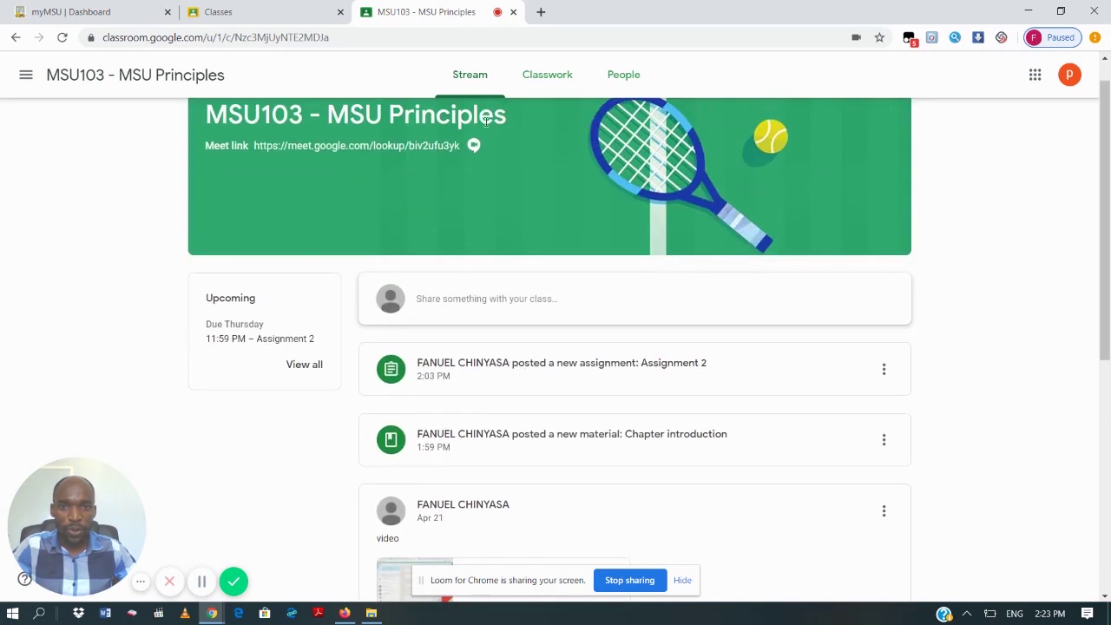
- On the Classwork page, expand Chapter introduction and briefly expand then collapse Assignment 2
click(556, 78)
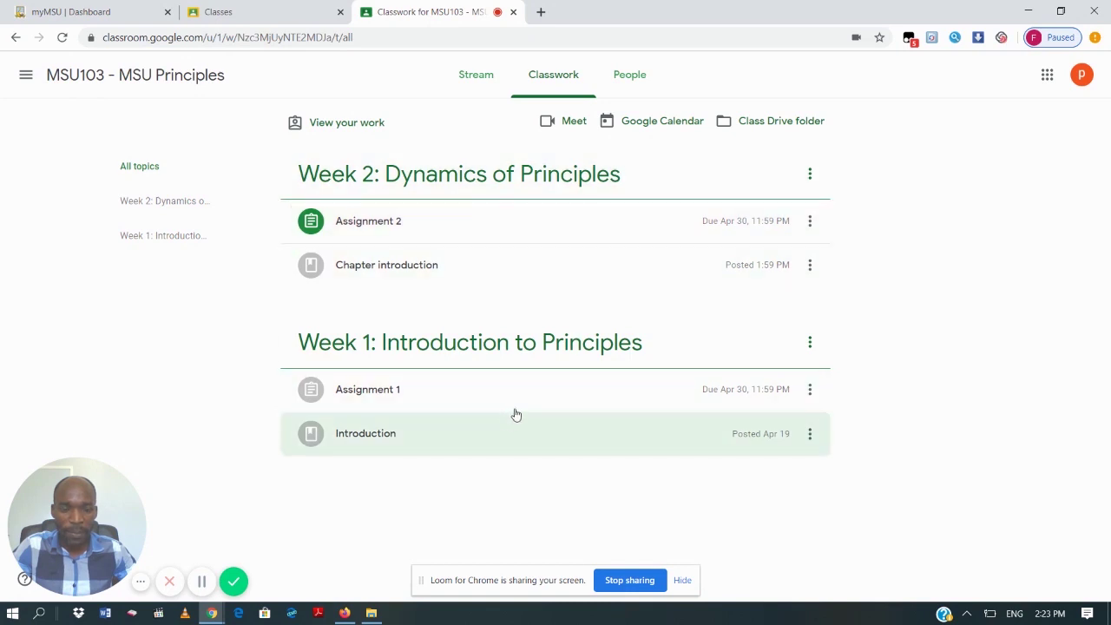
click(486, 272)
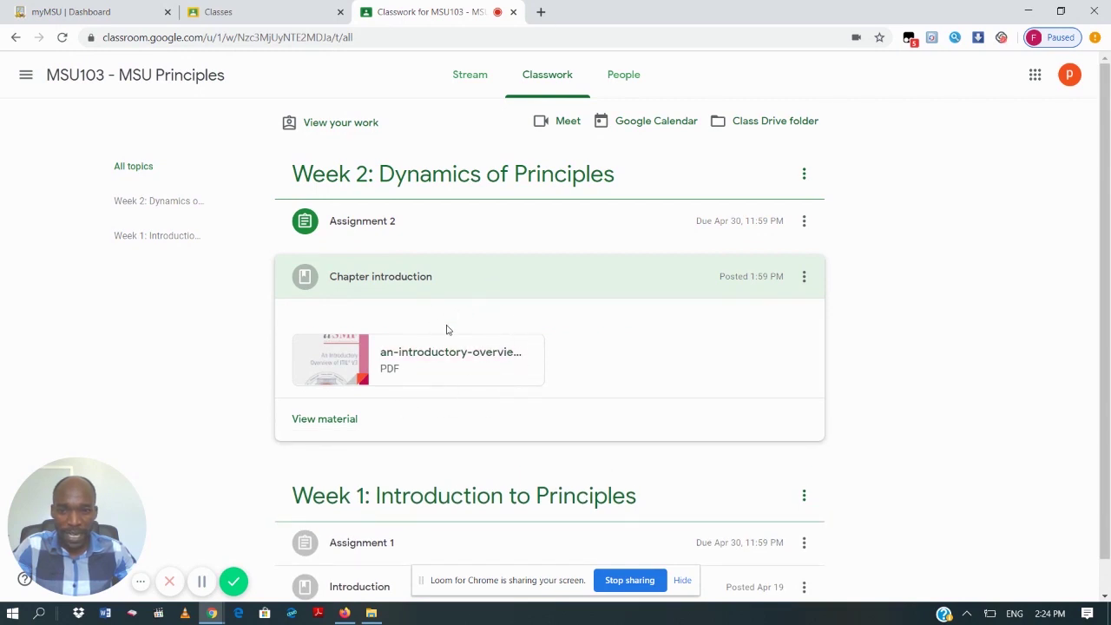
click(464, 286)
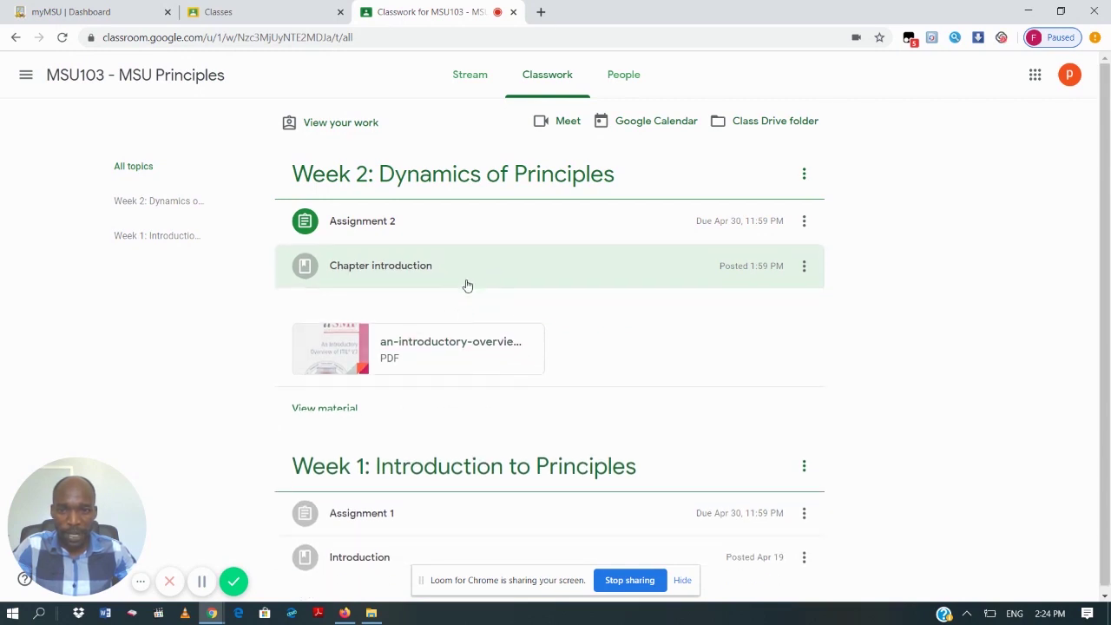
click(461, 228)
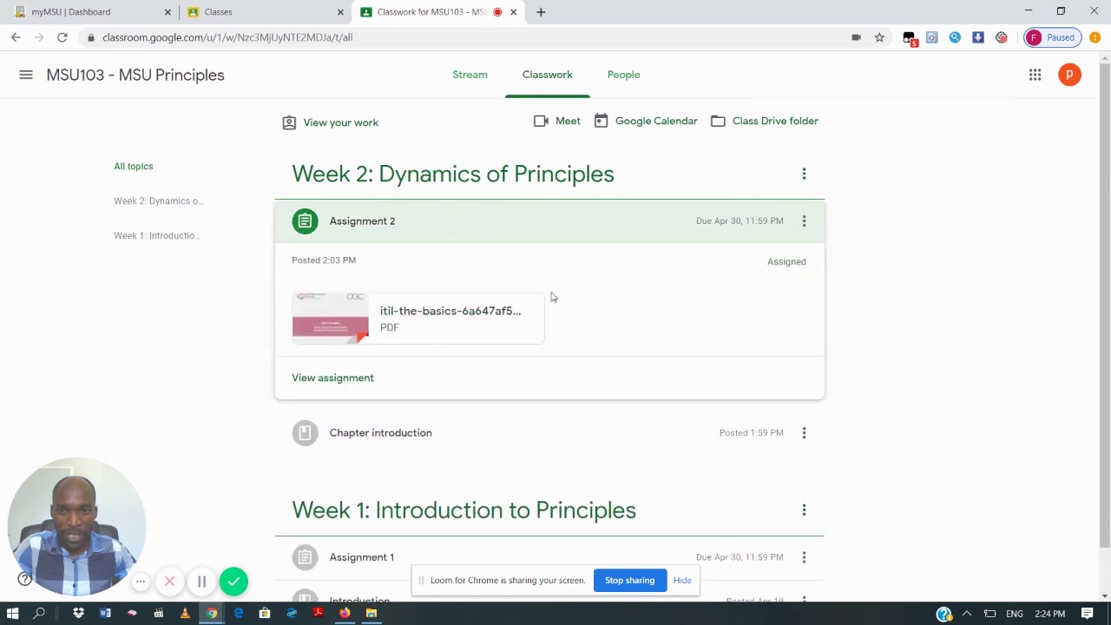
click(463, 234)
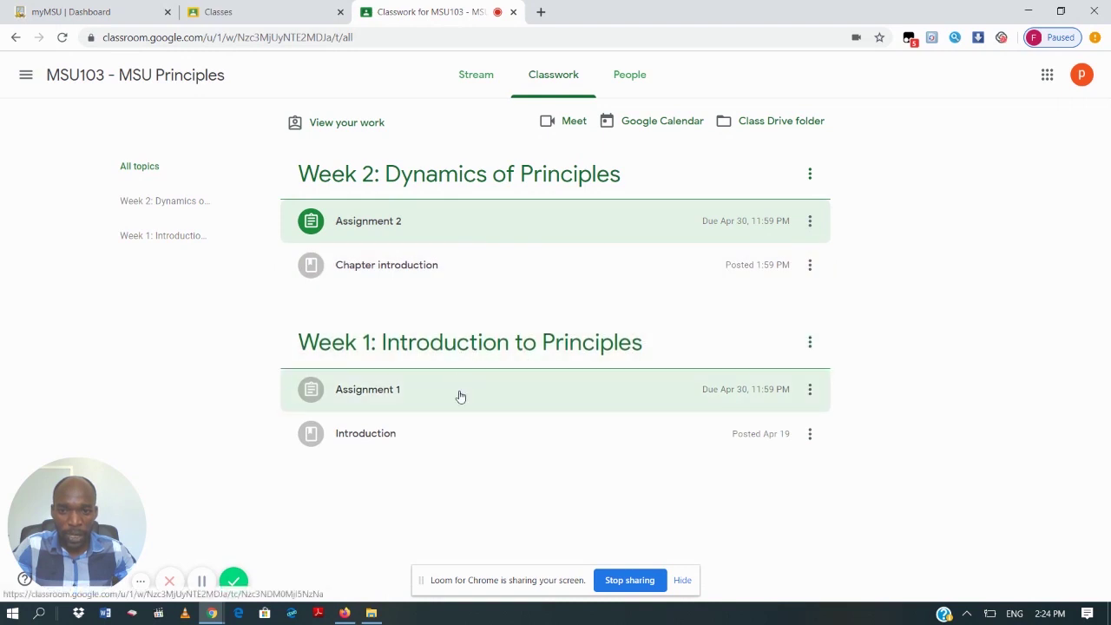
- Check Assignment 1 and the Introduction material, then leave Assignment 2 expanded showing its itil-the-basics PDF
click(459, 396)
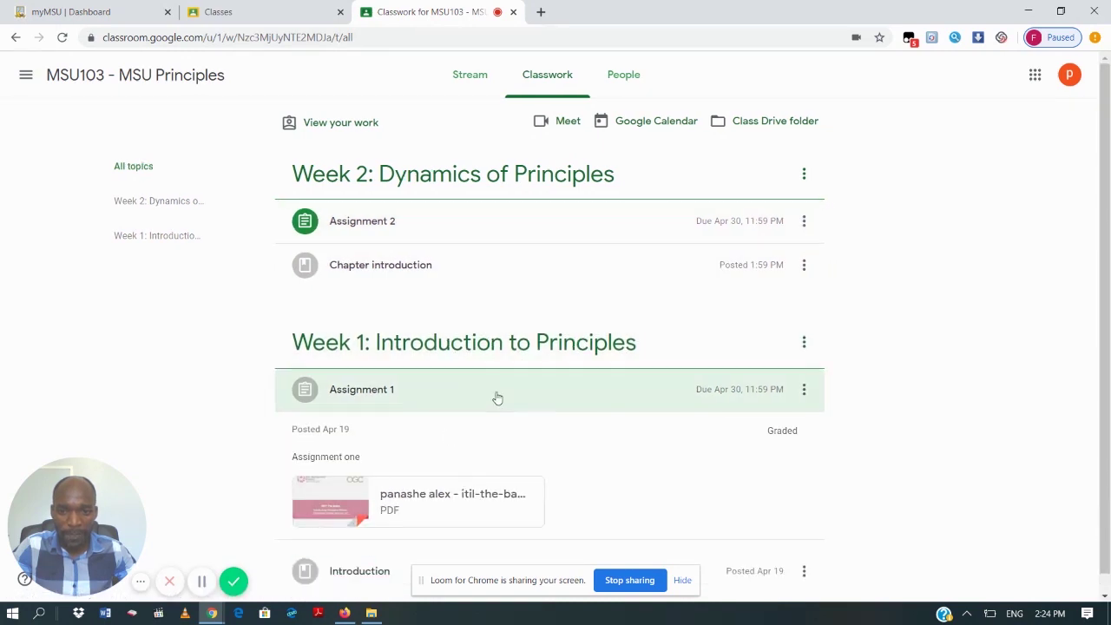
click(497, 398)
click(414, 449)
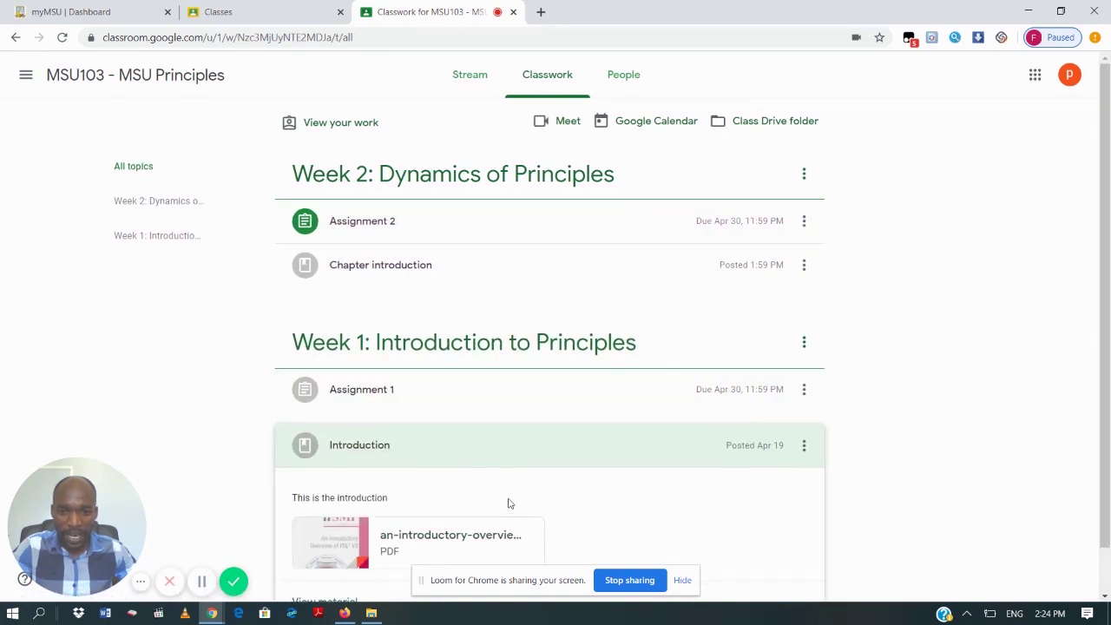
click(461, 450)
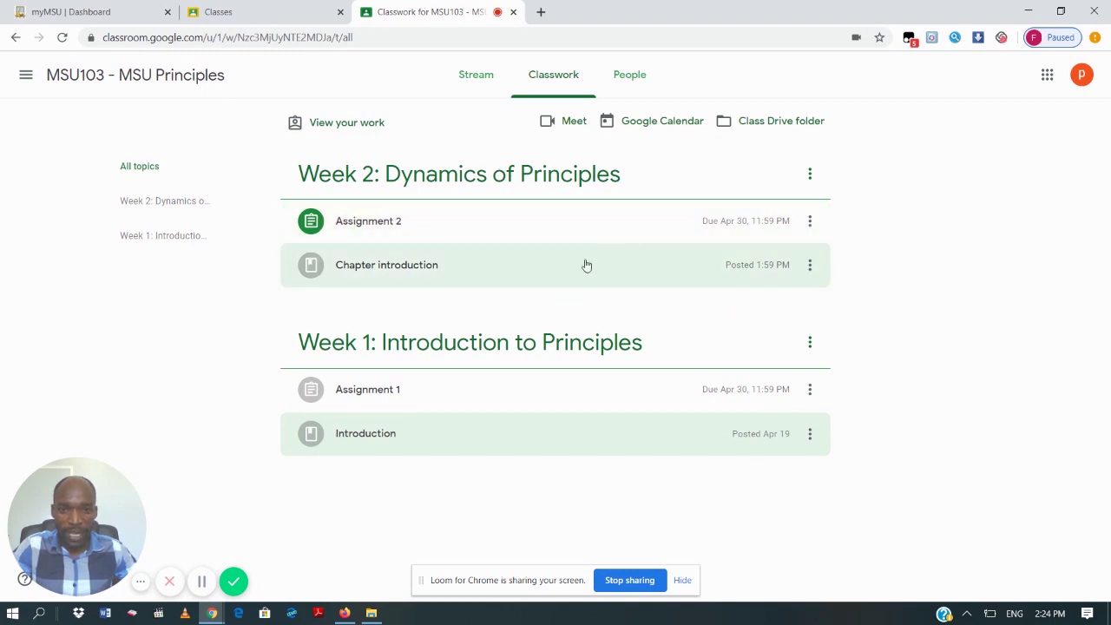
click(497, 227)
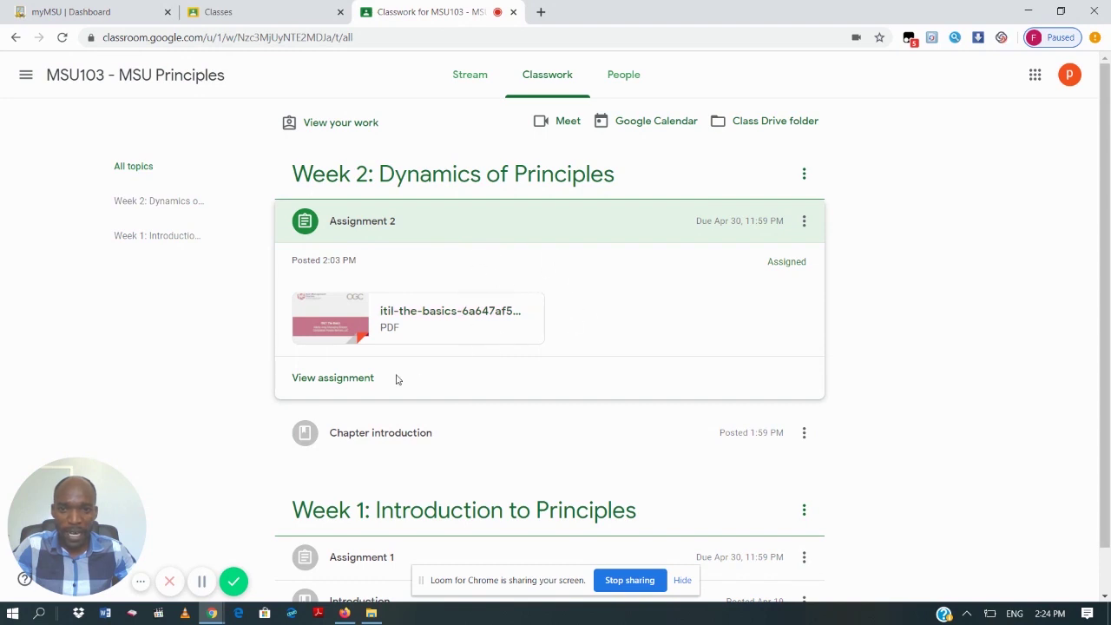
- Open Assignment 2's page (due Apr 30, 100 points) and show the Add or create options
click(330, 382)
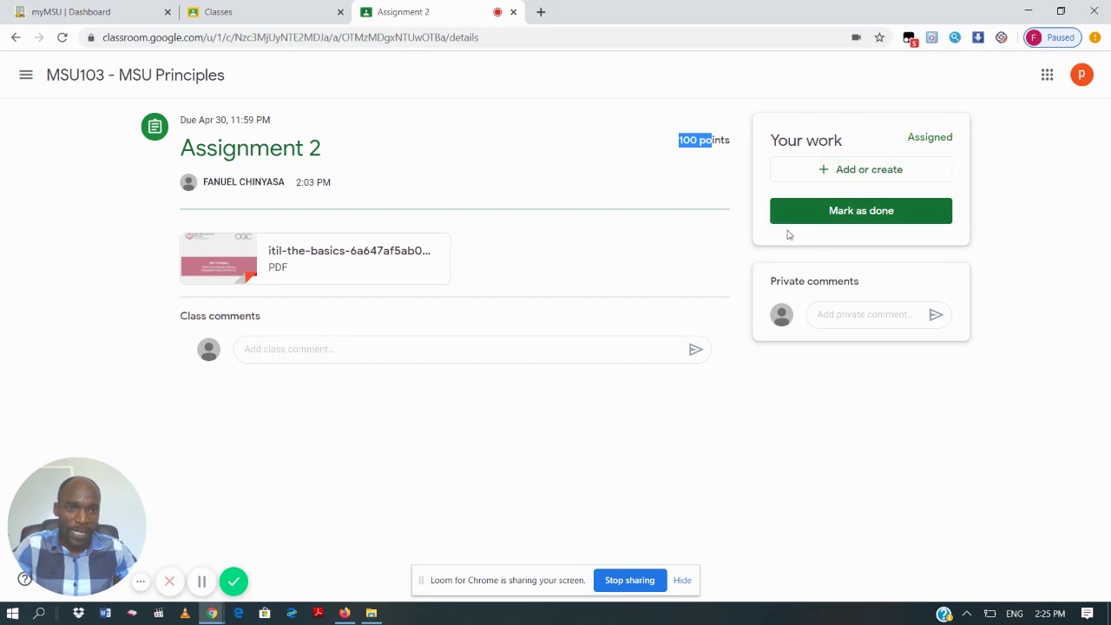
click(858, 174)
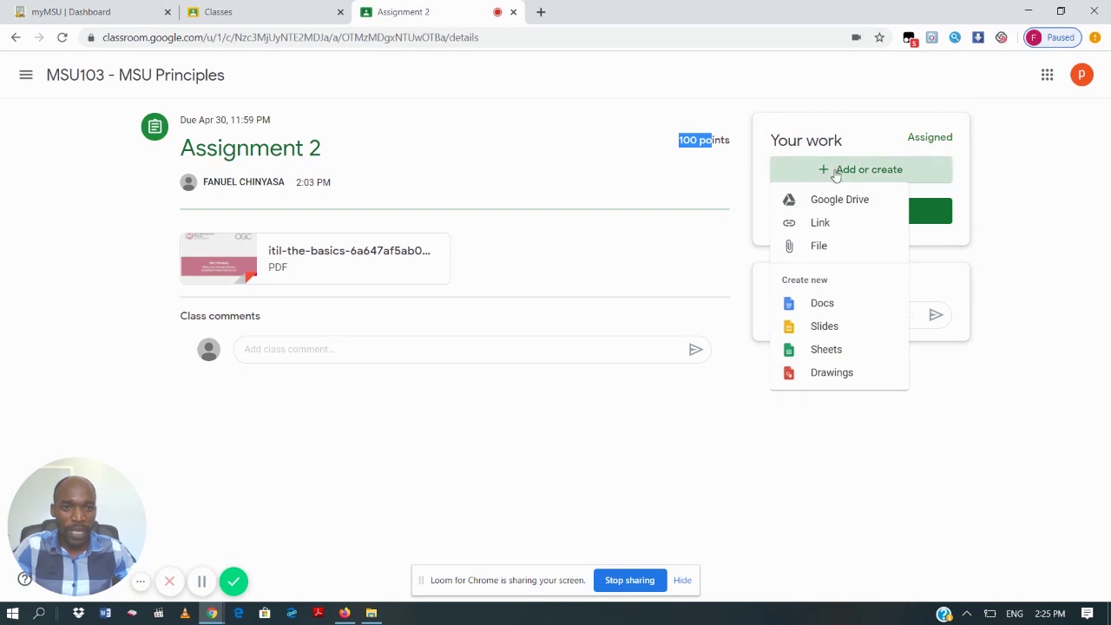
- Upload the an-introductory-overview-of-itil PDF from the itil course folder as Assignment 2 work
click(831, 250)
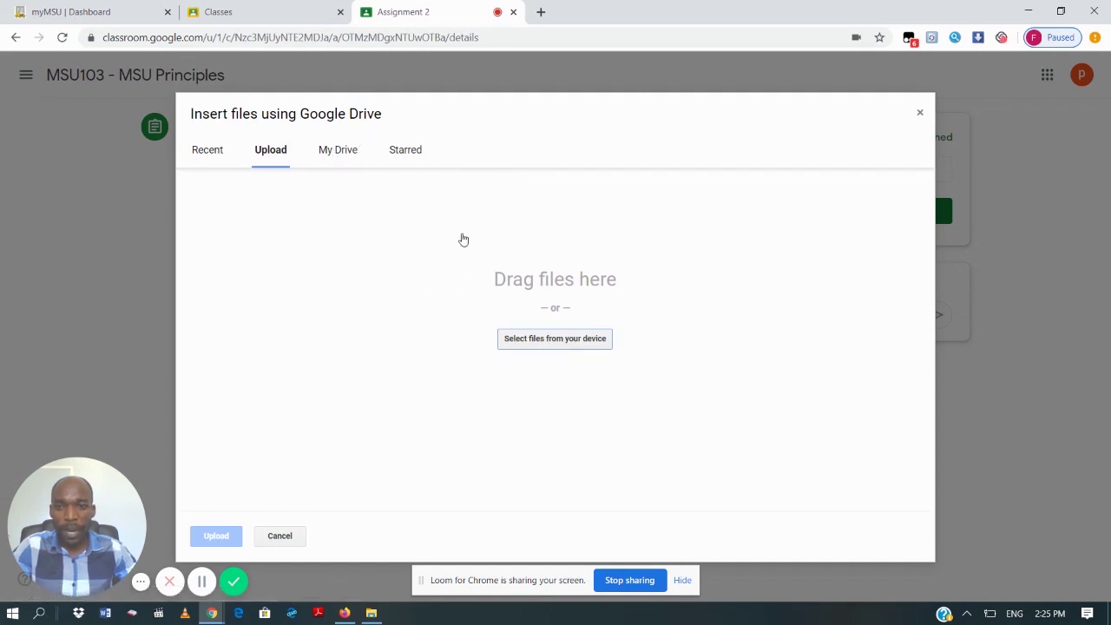
click(552, 342)
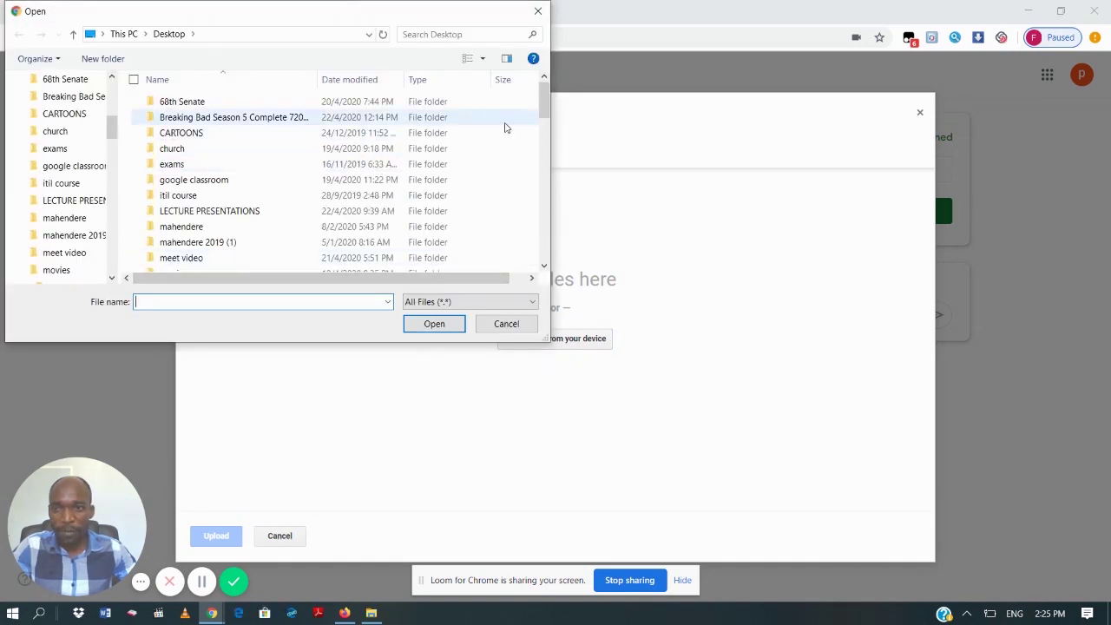
double_click(201, 196)
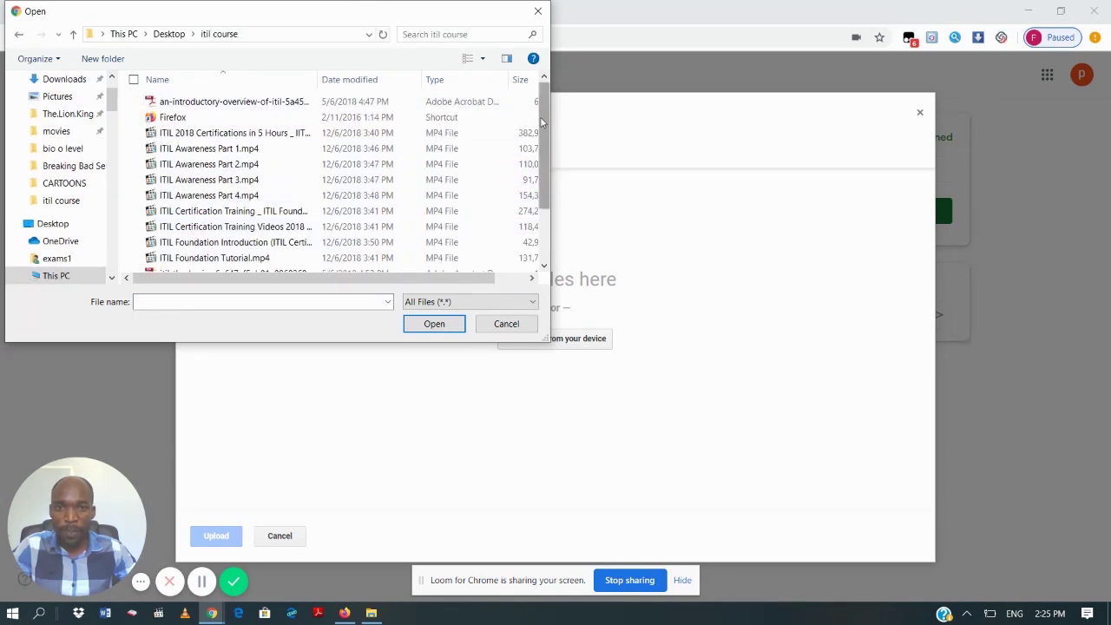
double_click(257, 101)
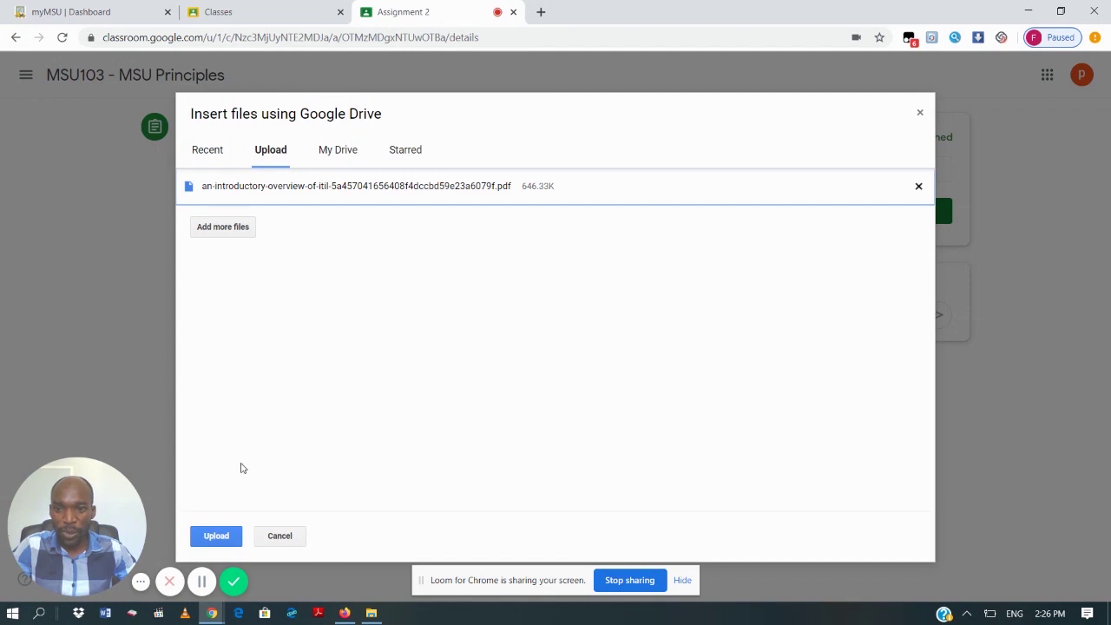
click(216, 537)
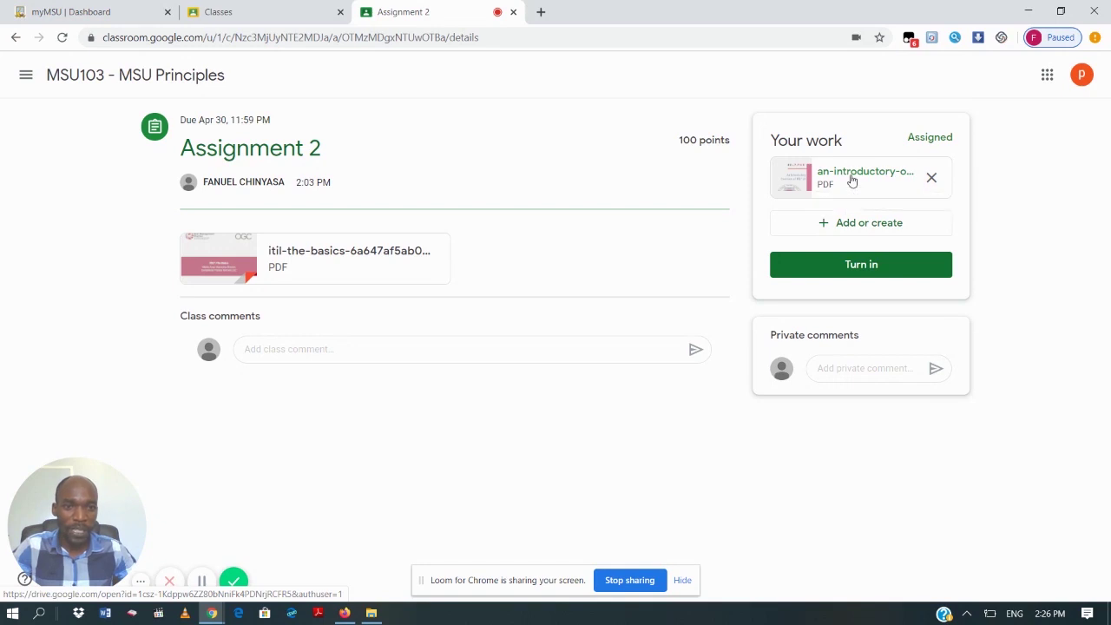
- Submit Assignment 2 with the ITIL overview PDF and confirm it is marked Turned in
click(859, 264)
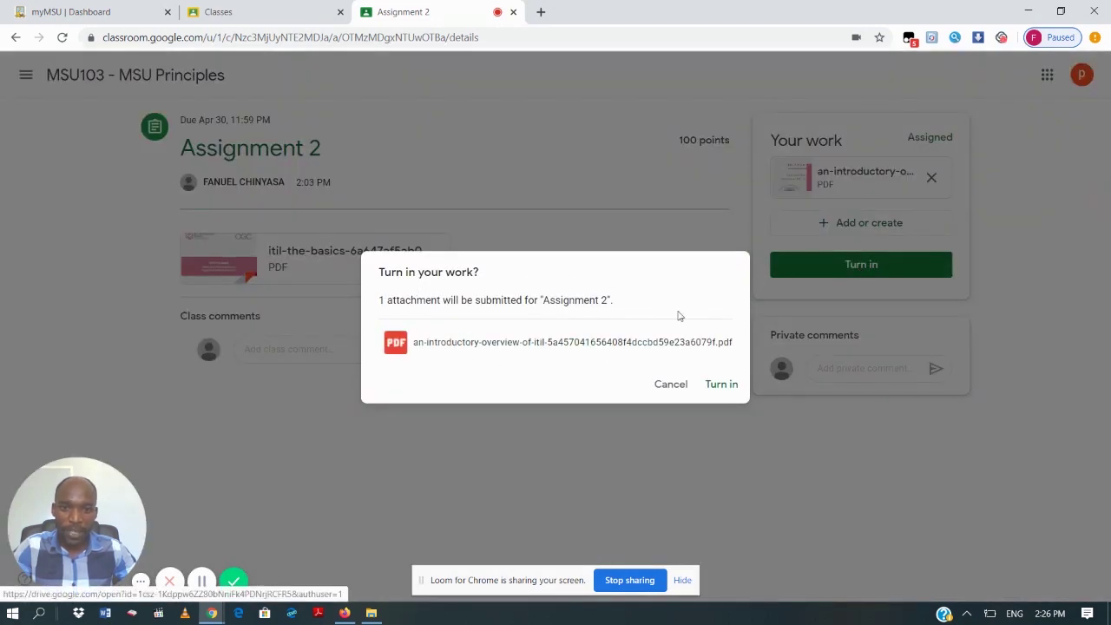
click(721, 387)
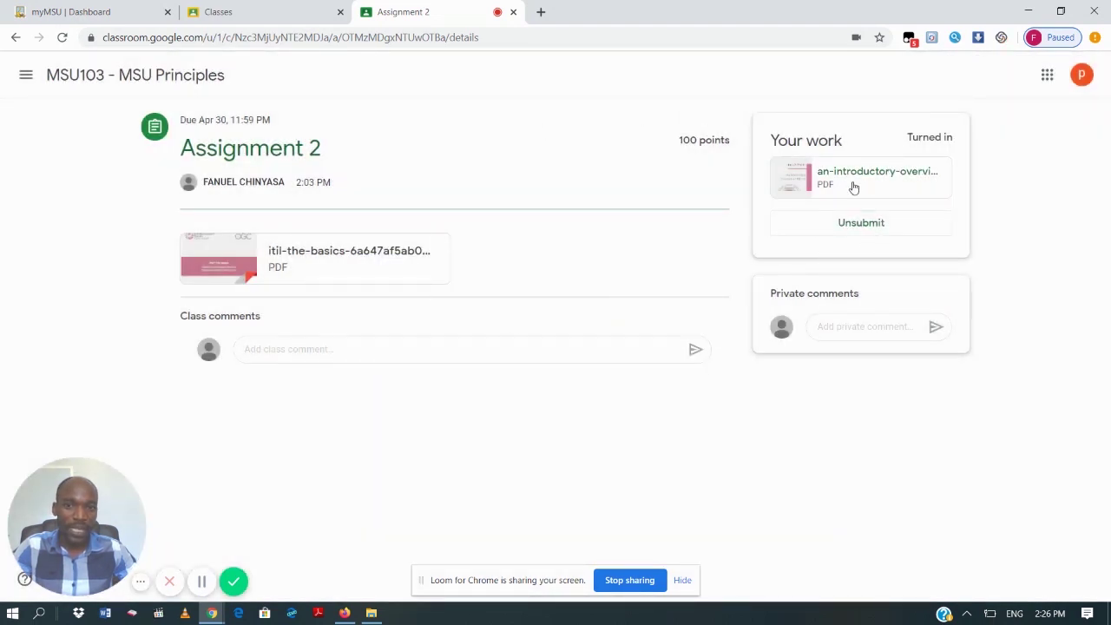
mouse_move(906, 141)
mouse_down()
mouse_move(953, 139)
mouse_move(902, 148)
mouse_up()
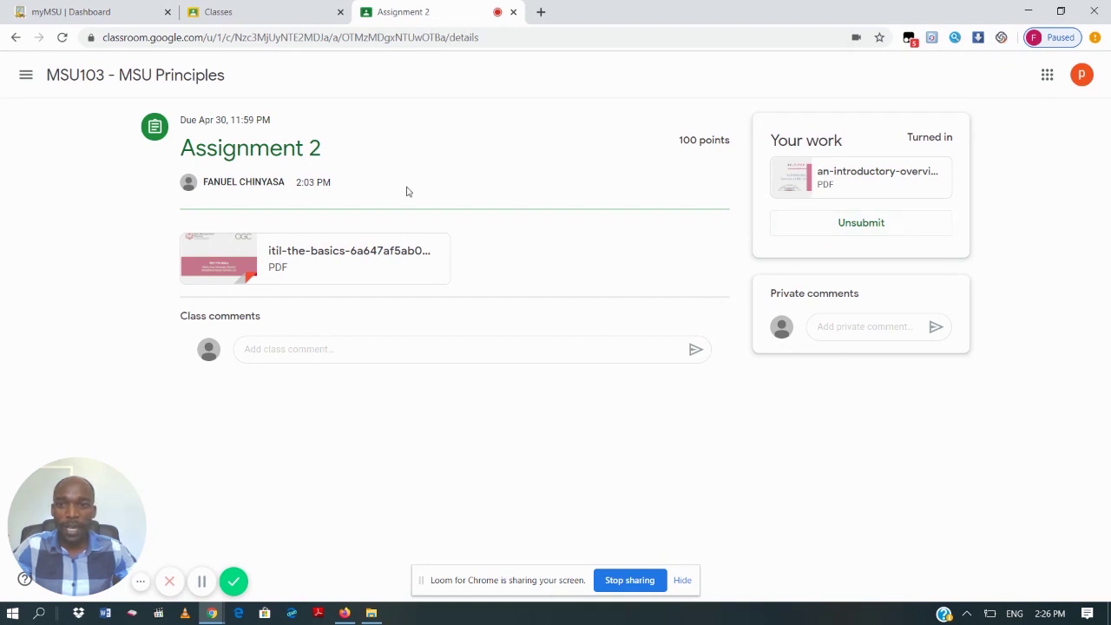
- Return to MSU103's Classwork list, collapse Assignment 2 and expand Assignment 1 showing Graded
click(154, 76)
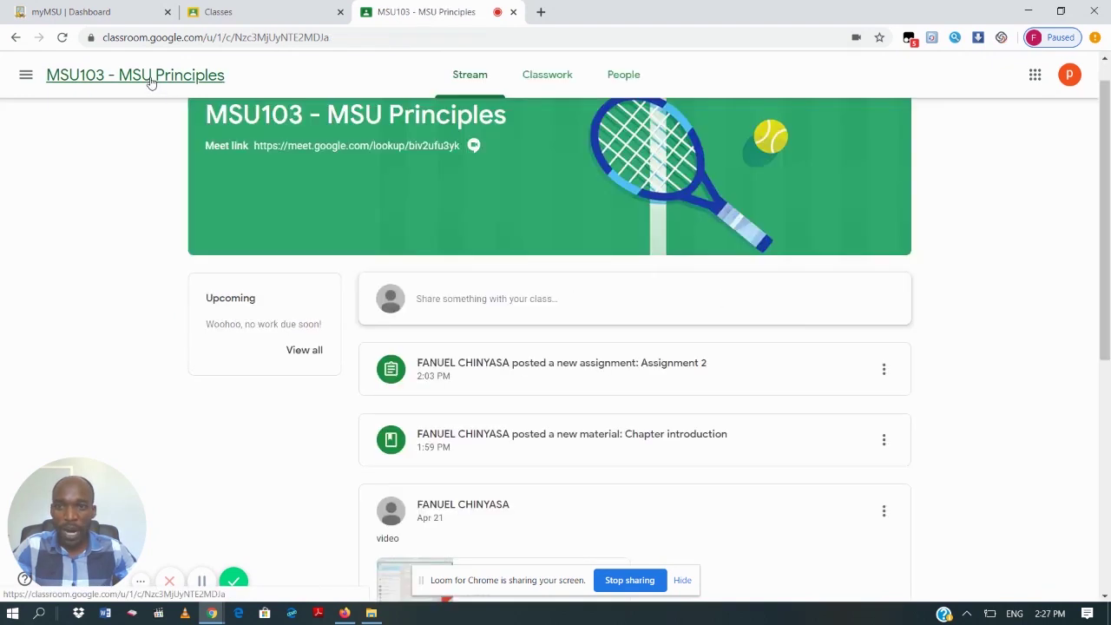
click(560, 75)
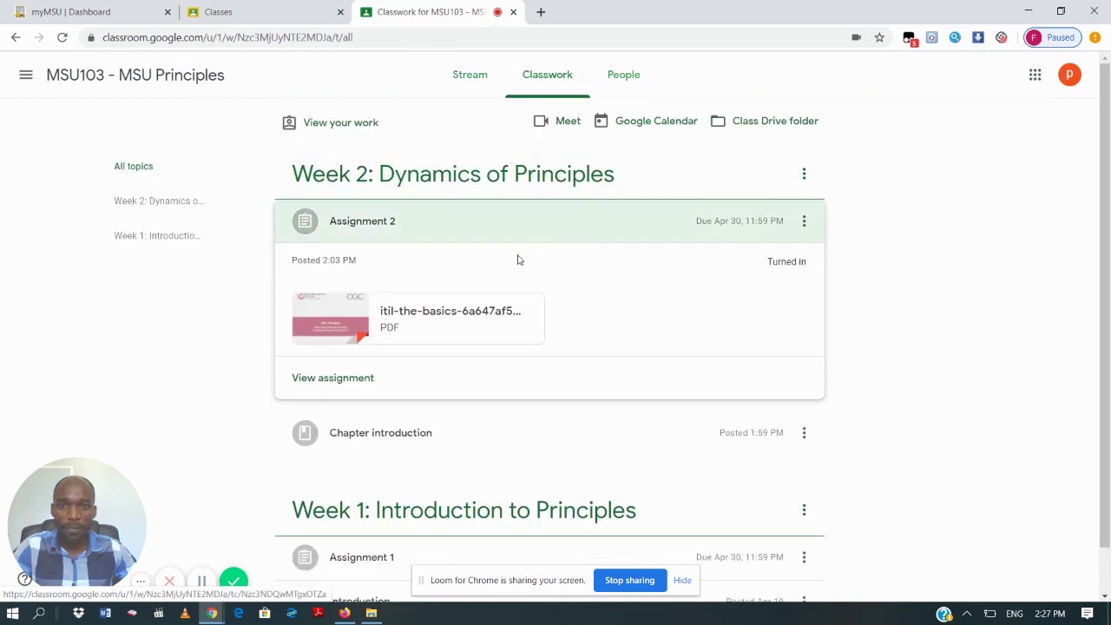
click(415, 226)
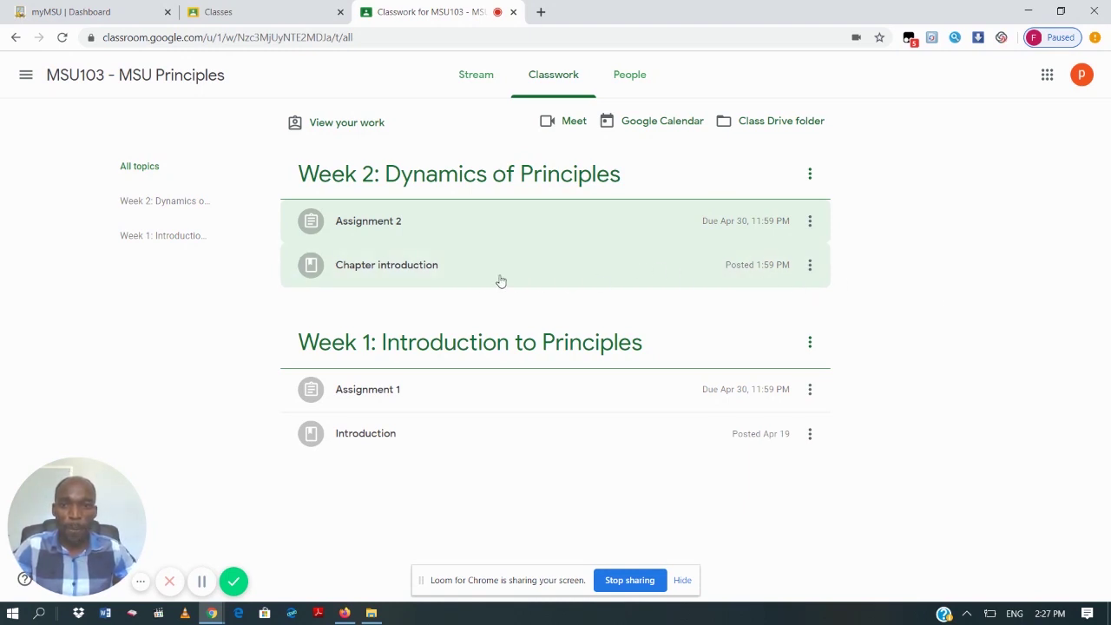
click(486, 395)
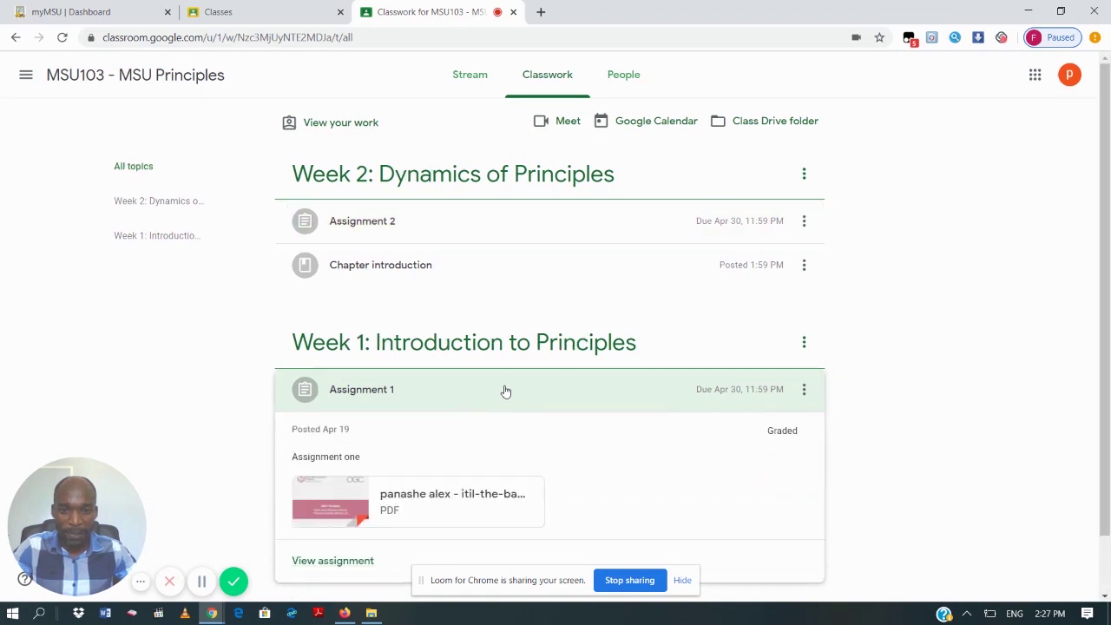
- Open Assignment 1's page and highlight its 88/100 grade and Graded status
click(351, 562)
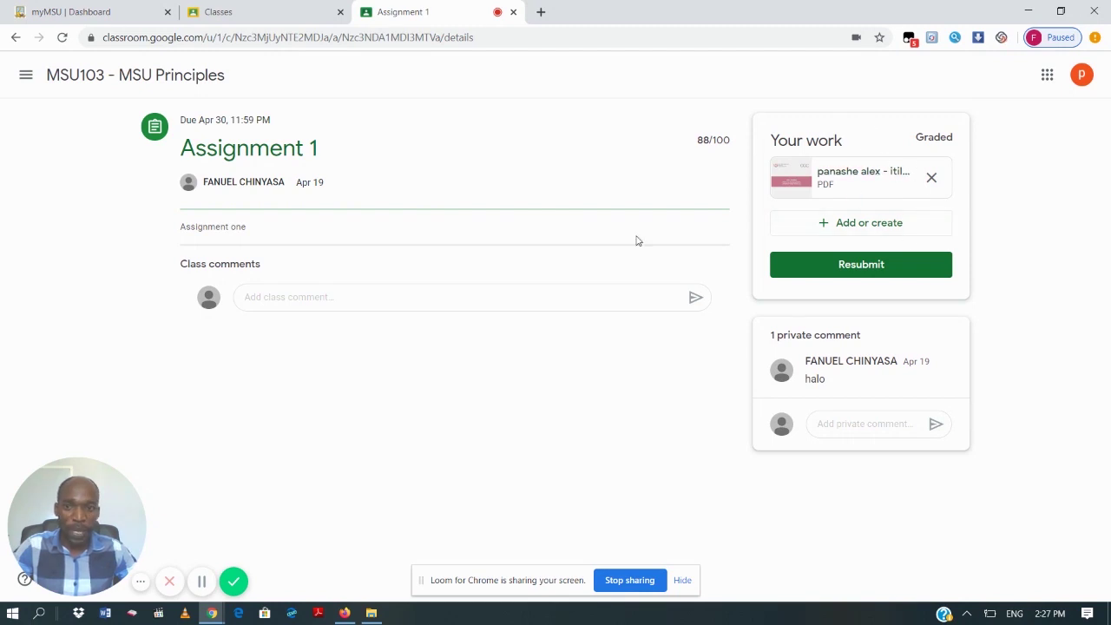
drag(698, 139, 721, 139)
click(705, 152)
click(754, 169)
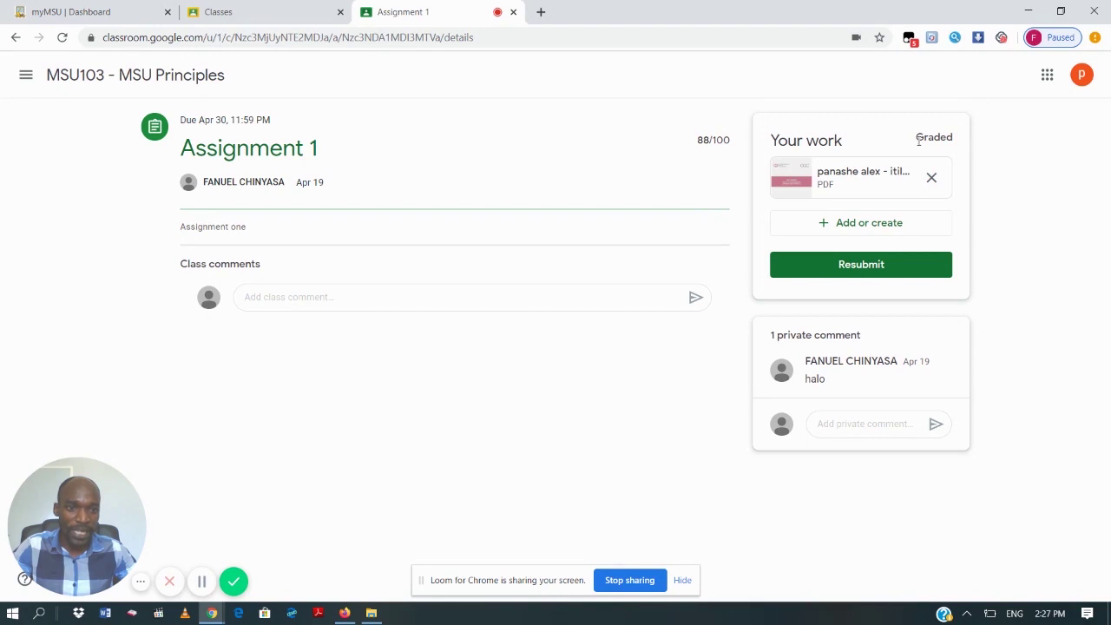
drag(916, 135, 955, 139)
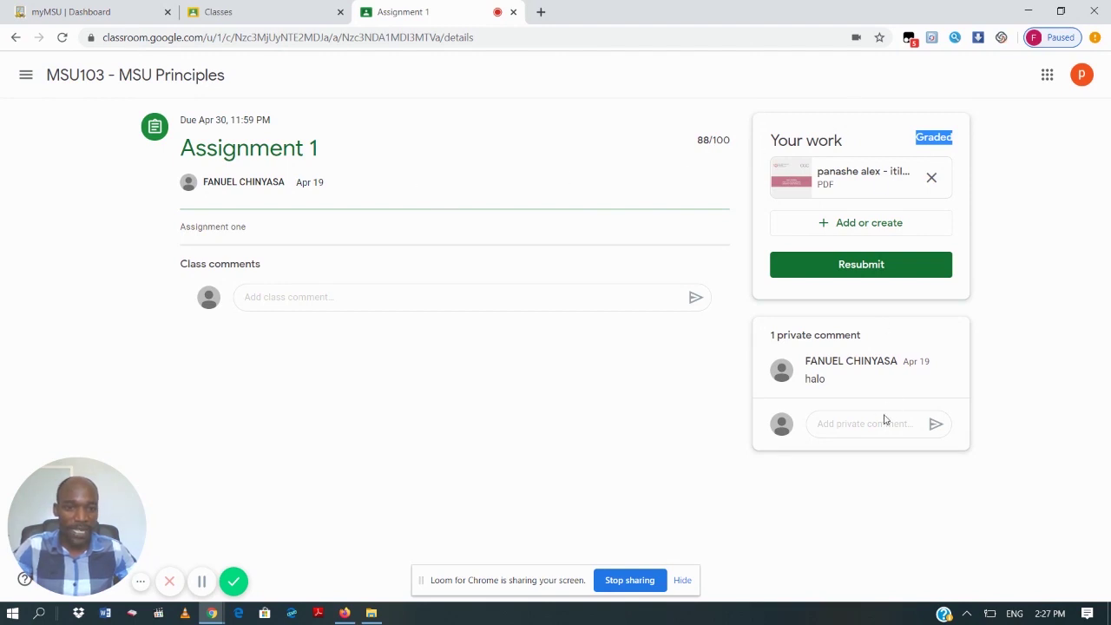
- Look at the private and class comment boxes, then return to the class stream
click(828, 423)
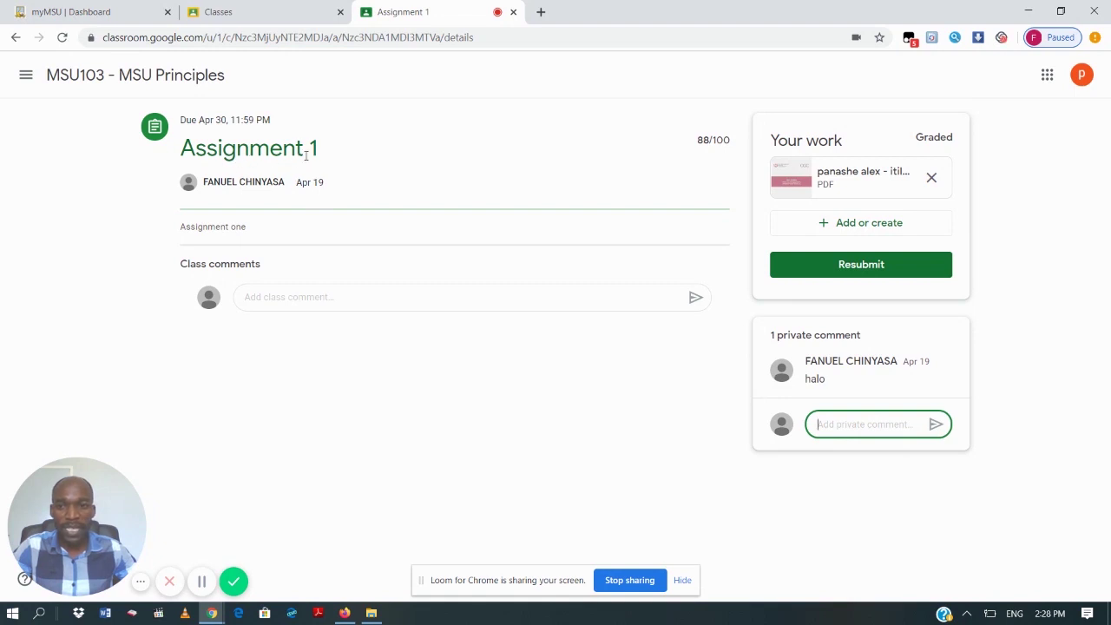
click(271, 298)
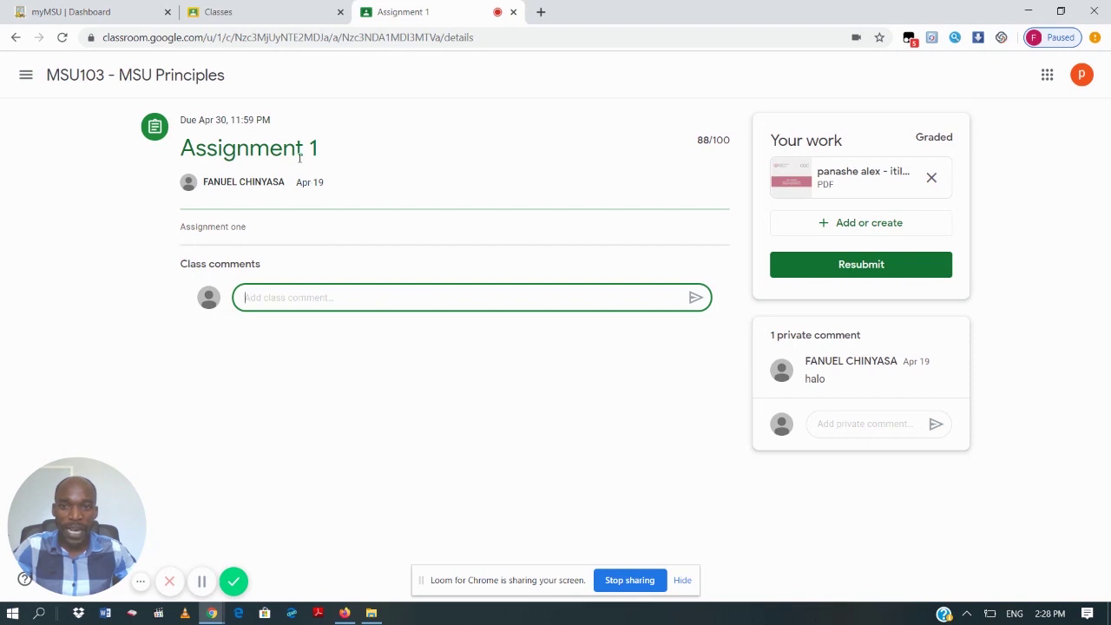
click(92, 87)
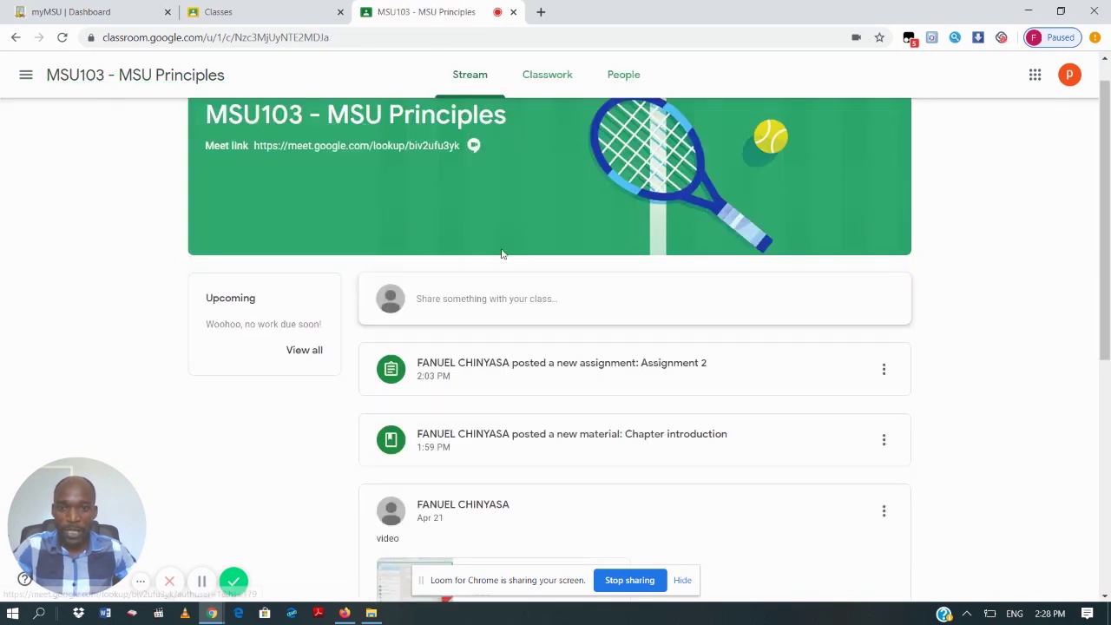
- Open MSU103's Classwork list and collapse Assignment 1 so Week 2 and Week 1 items are folded
click(546, 76)
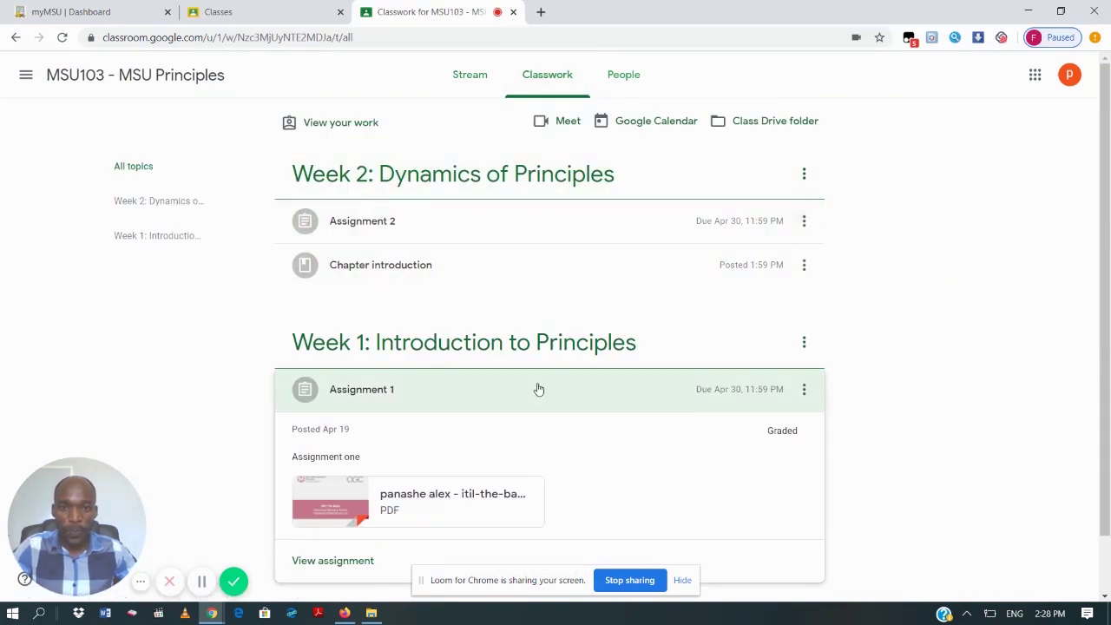
click(459, 392)
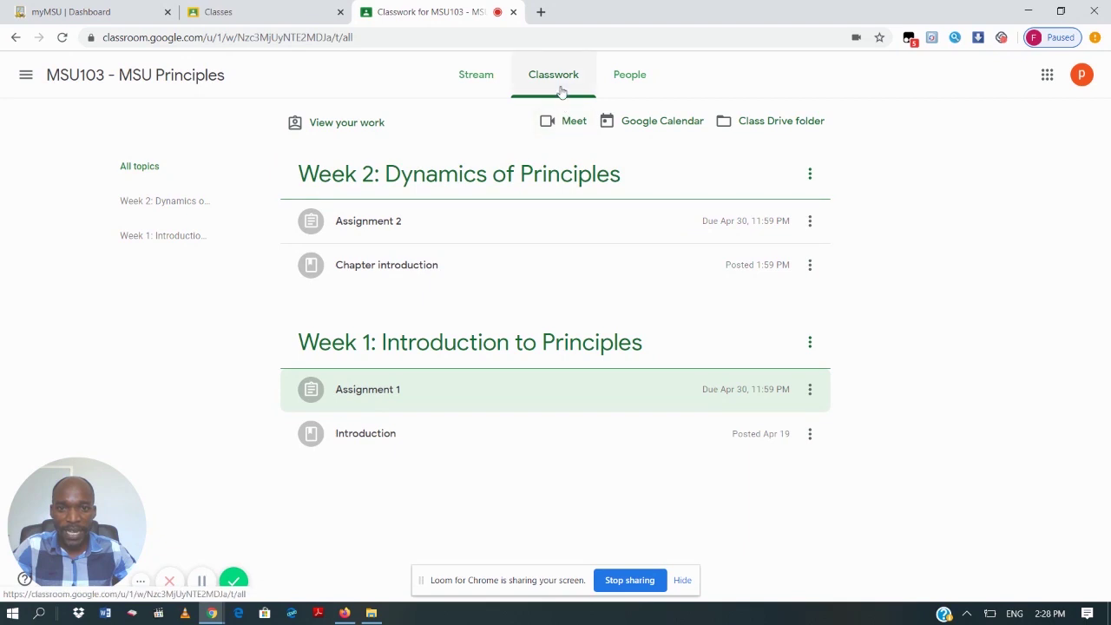
- Join the class Google Meet call, dismiss the add-others prompt, then leave the call
click(572, 132)
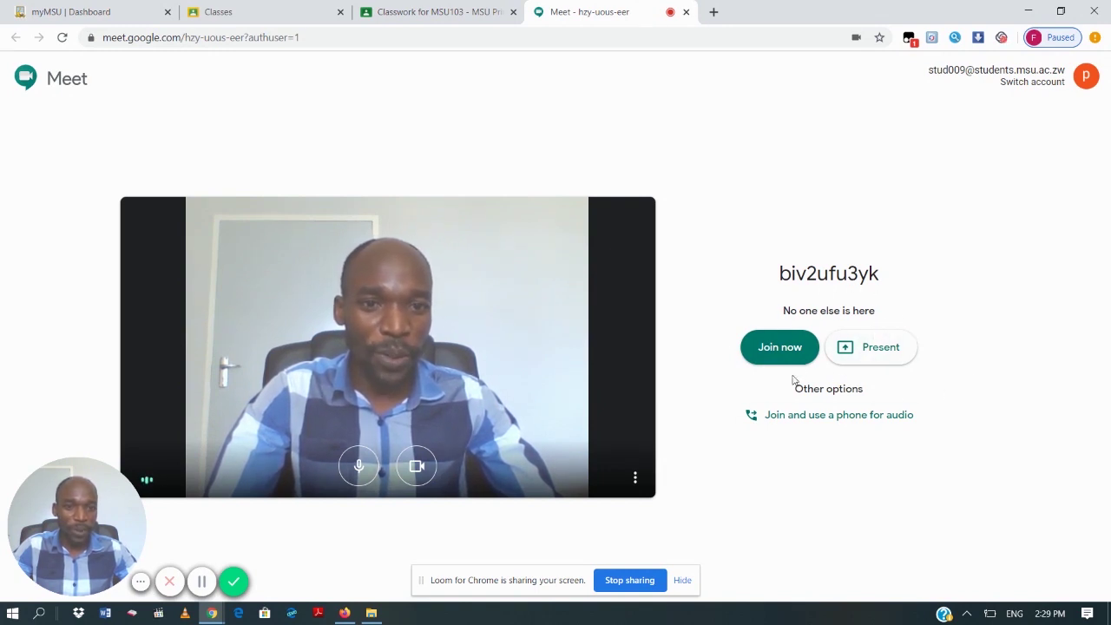
click(780, 347)
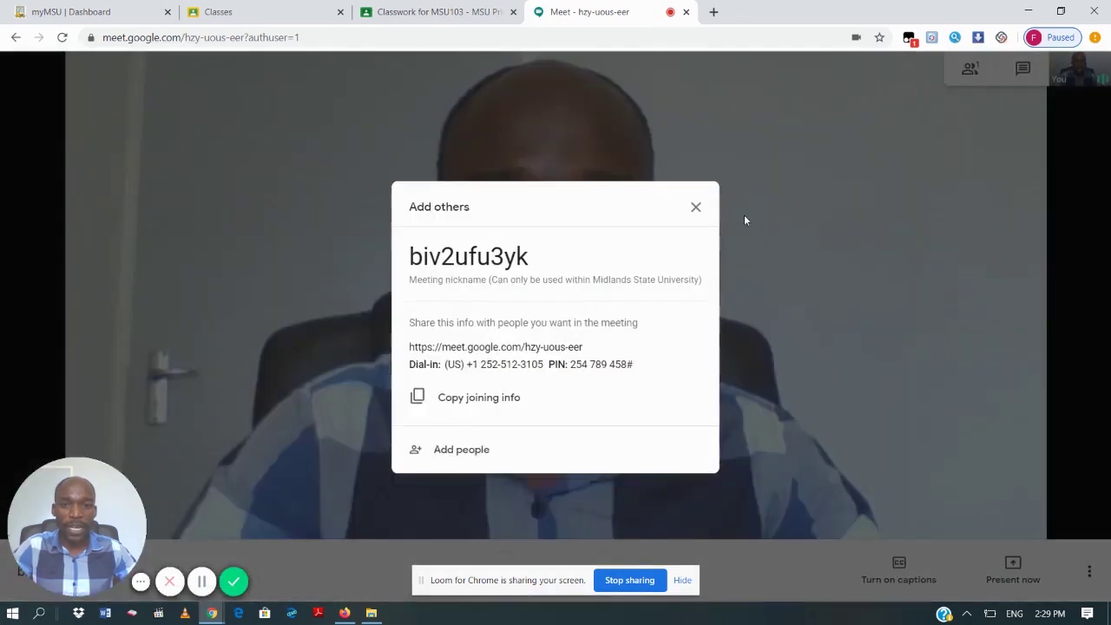
click(695, 206)
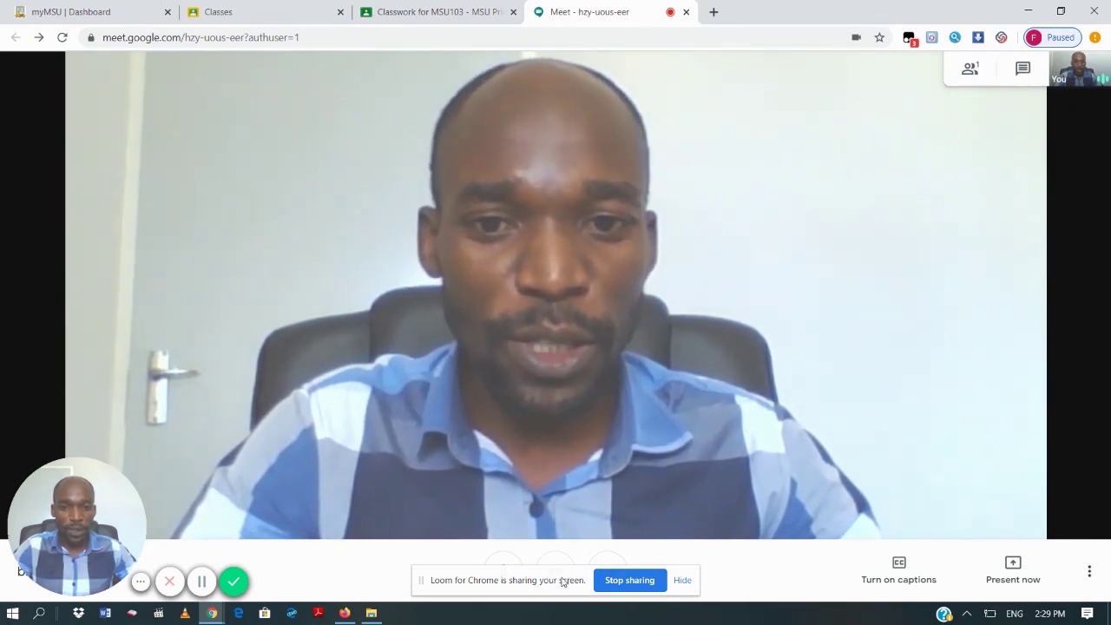
drag(546, 580, 819, 613)
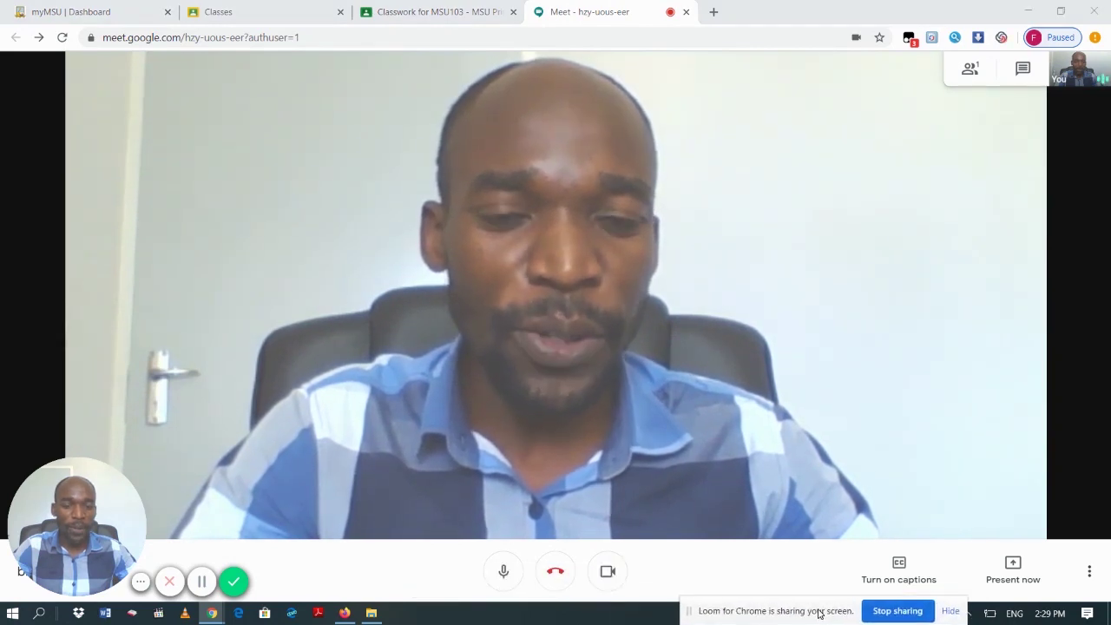
click(556, 580)
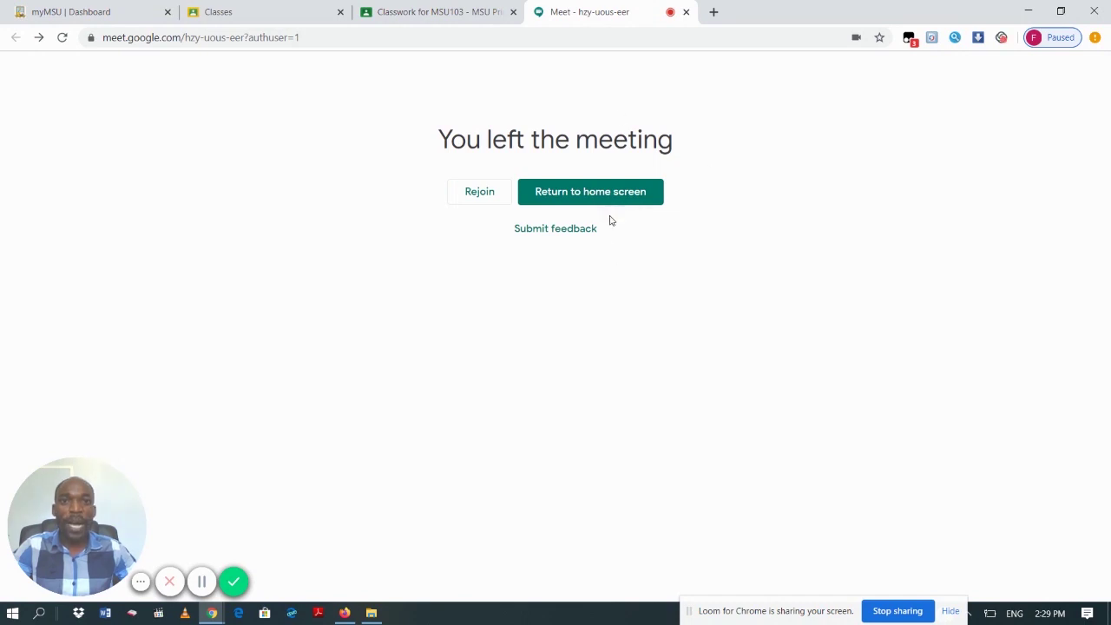
- Close the Google Meet browser tab to get back to the Classwork tab
click(685, 12)
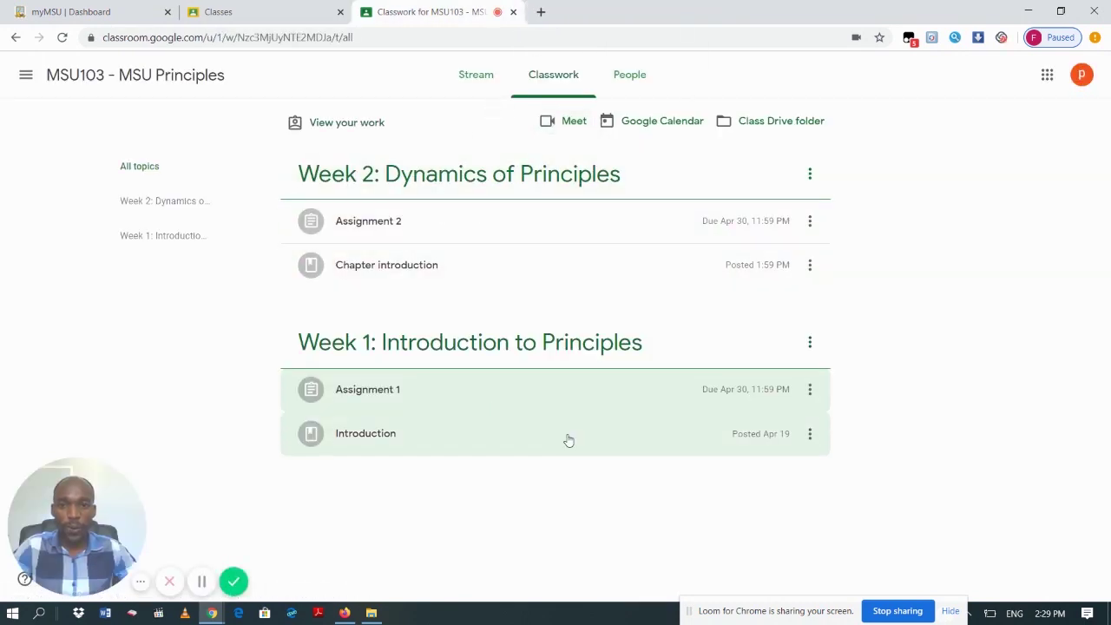